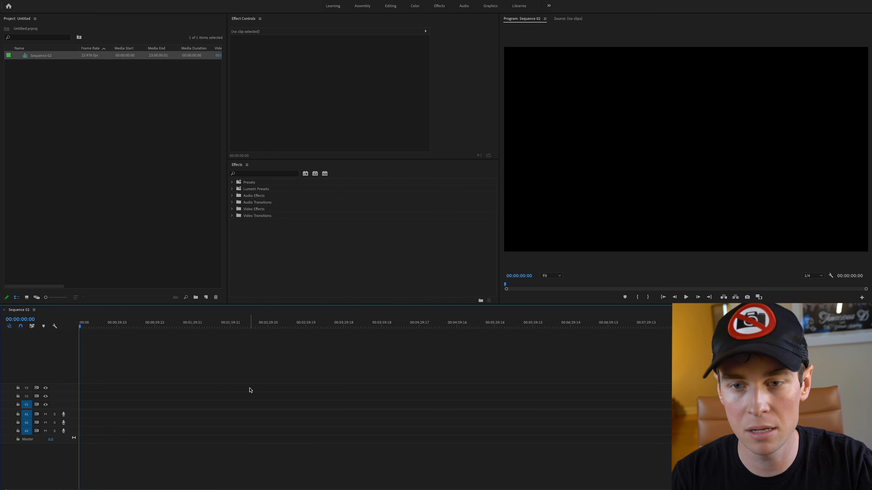
Step: Add a text layer at the start of the sequence reading "new videos" with "coming soon" on a second line
key(ctrl+t)
click(744, 141)
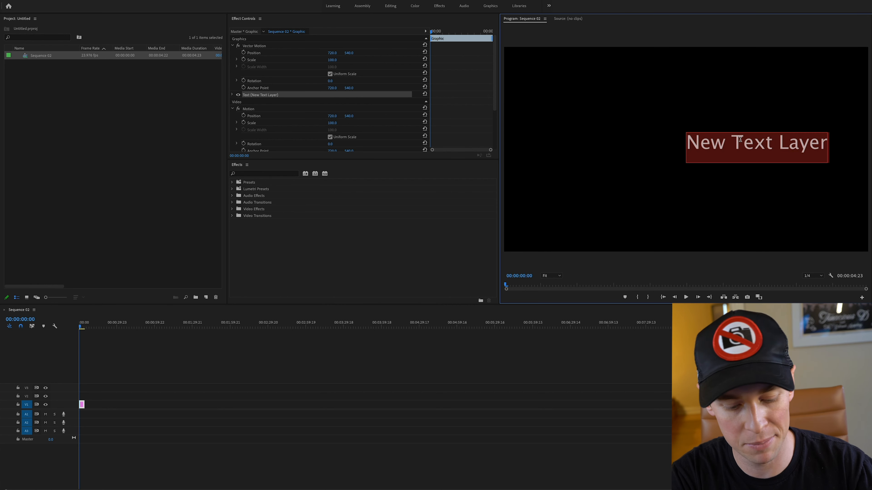
key(BackSpace)
text(new v)
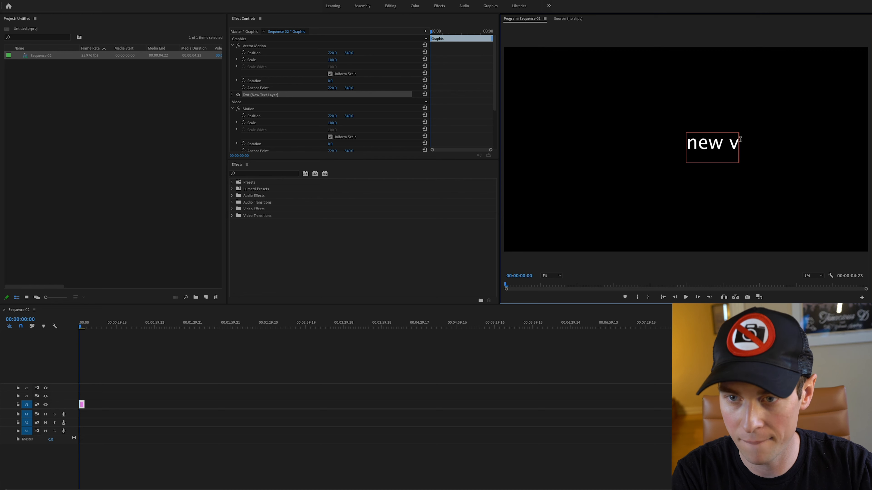
text(ideos)
key(Return)
text(coming soon)
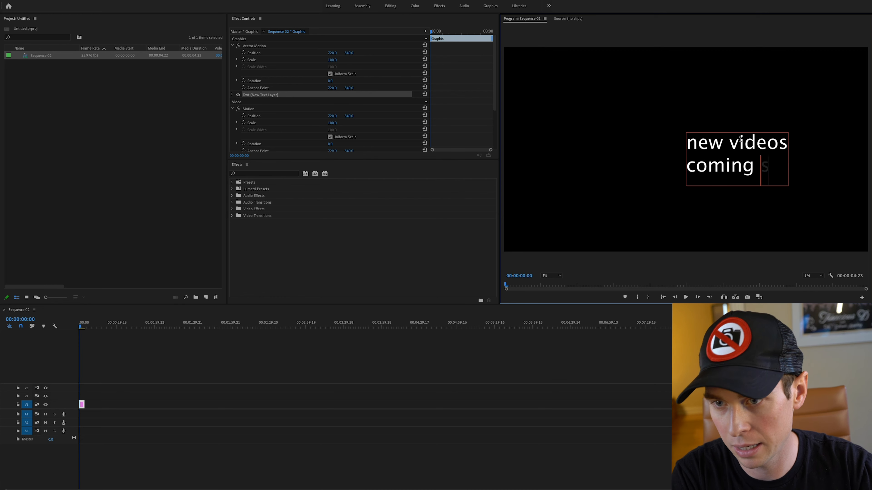
Step: Expand the text layer's properties, enlarge the area showing them, and centre-align the text
click(232, 94)
drag(286, 159, 286, 227)
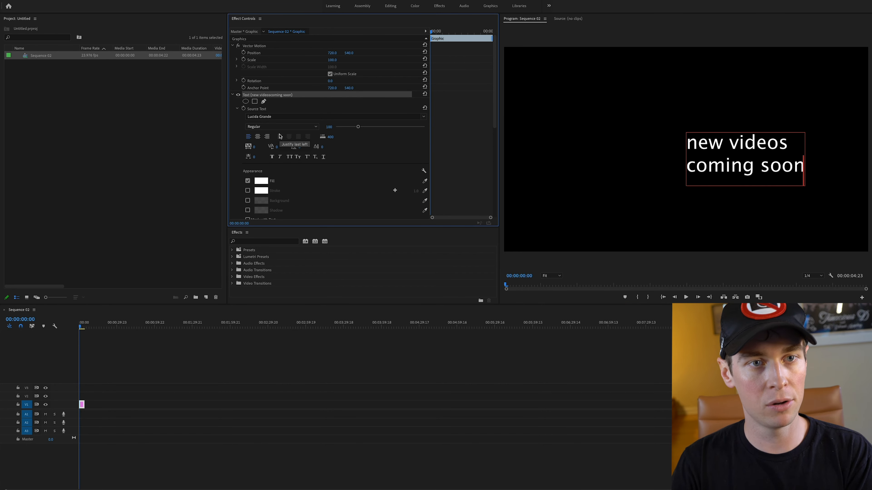
click(258, 137)
Step: Change the font of both text lines to Tenacious D
click(259, 115)
text(tena)
key(Return)
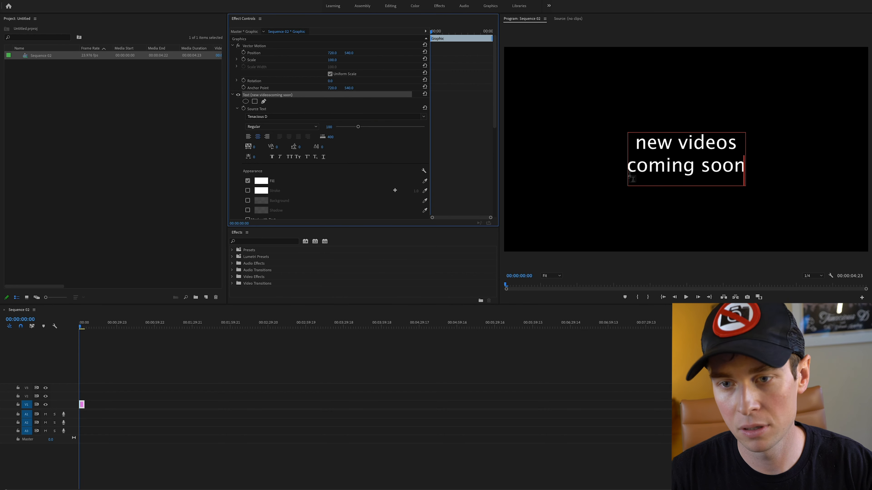
key(ctrl+a)
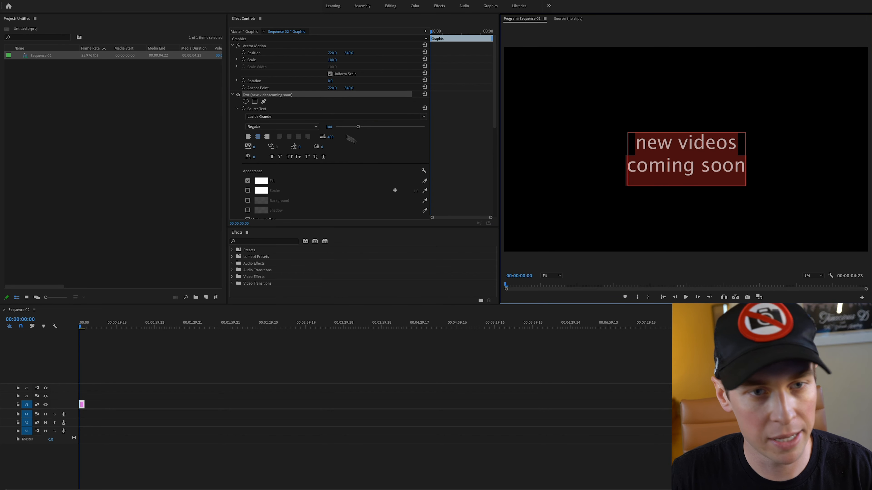
click(307, 117)
text(tena)
key(Return)
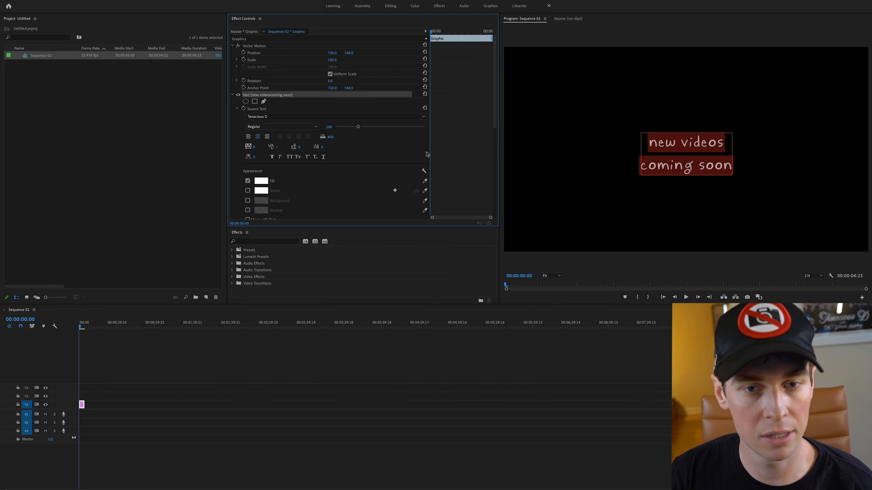
Step: Apply the Wiggle preset to the text clip and play the sequence from the start to preview it
scroll(427, 154, down, 1)
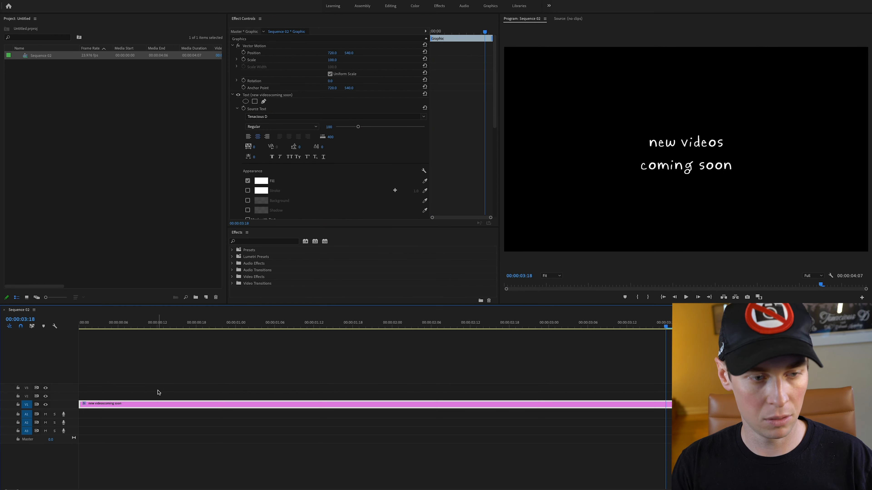
click(157, 391)
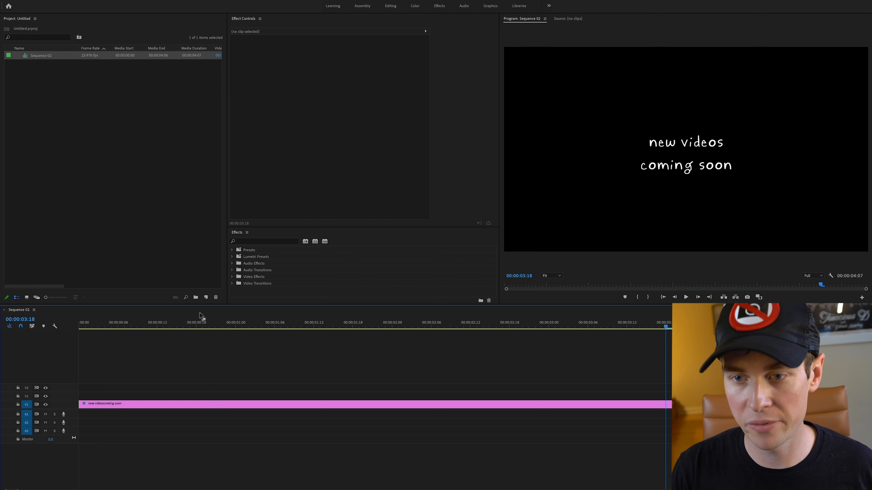
key(Home)
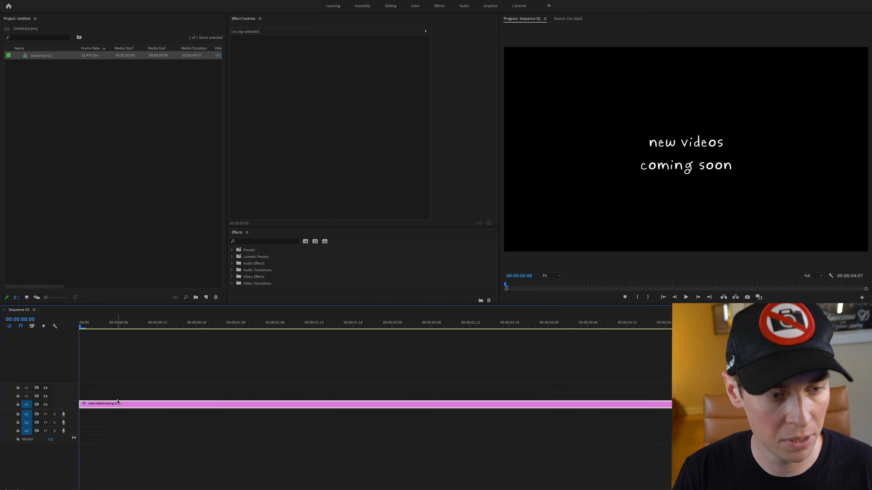
click(118, 404)
click(258, 242)
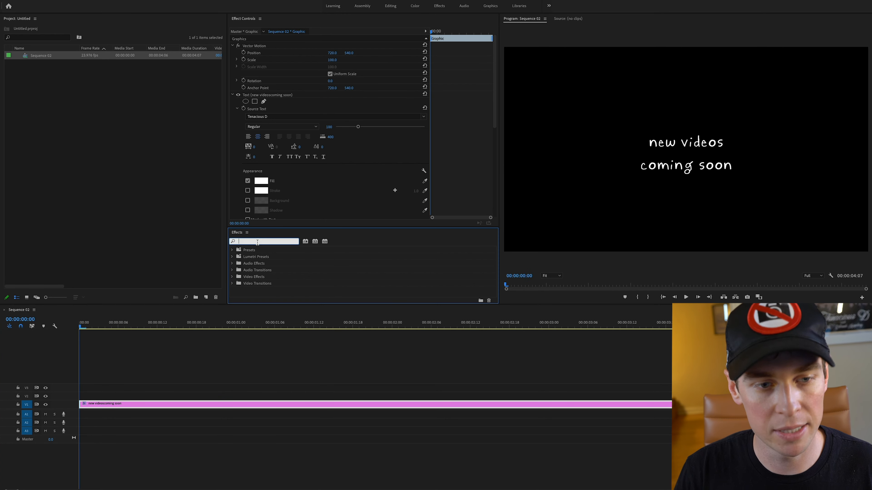
text(wiggle)
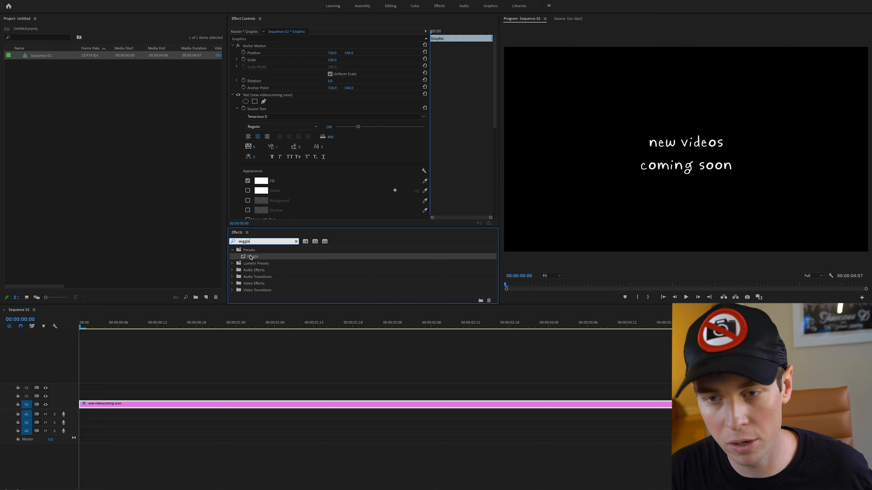
drag(250, 258, 240, 404)
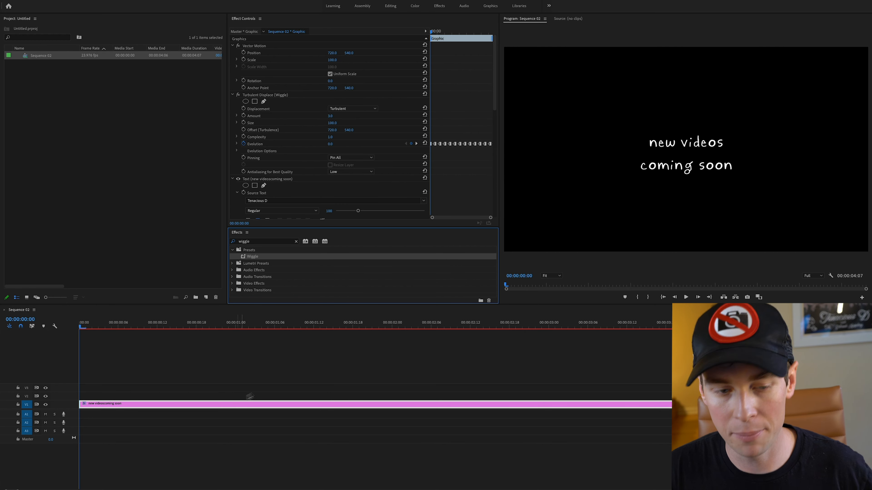
key(space)
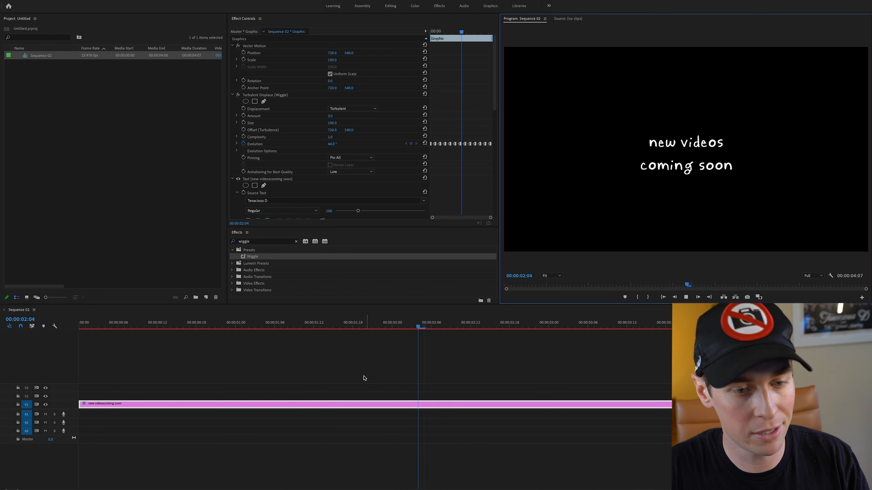
key(space)
click(317, 374)
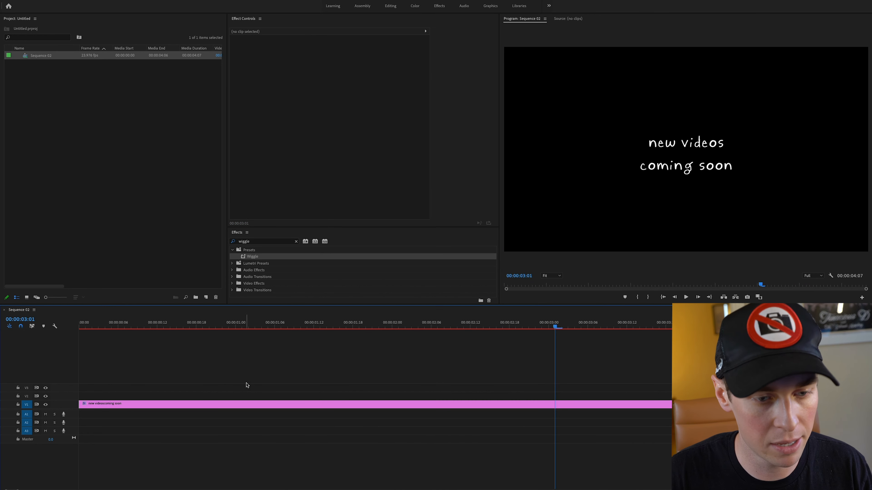
Step: Delete the Turbulent Displace (Wiggle) effect from the text clip and return the playhead to the sequence start
click(245, 408)
click(258, 96)
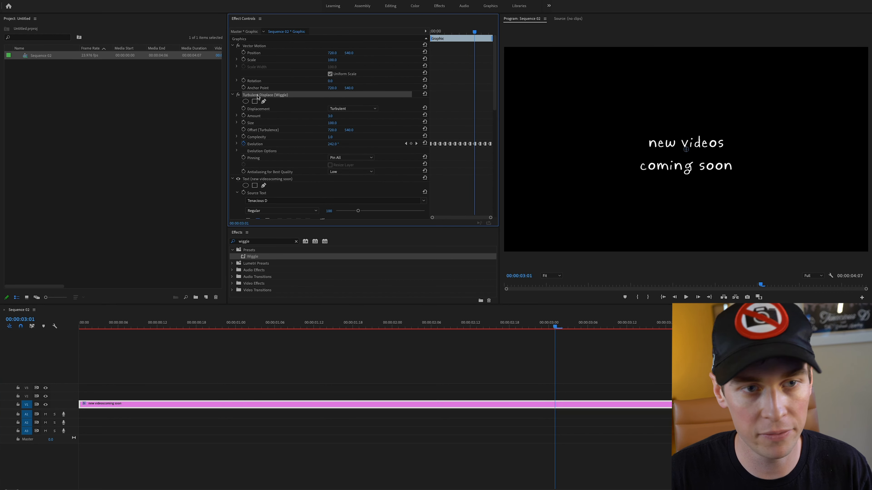
key(Delete)
key(Home)
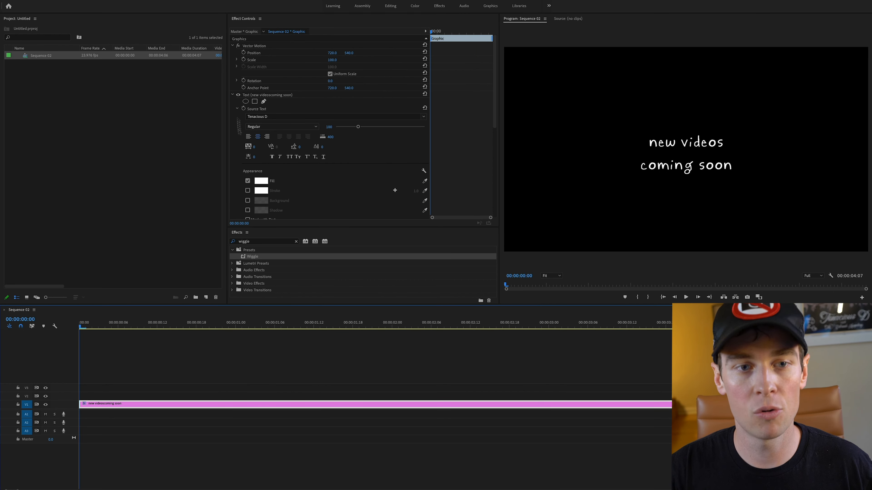
Step: Apply the Turbulent Displace effect to the text clip, preview it, and return the playhead to the start
double_click(247, 242)
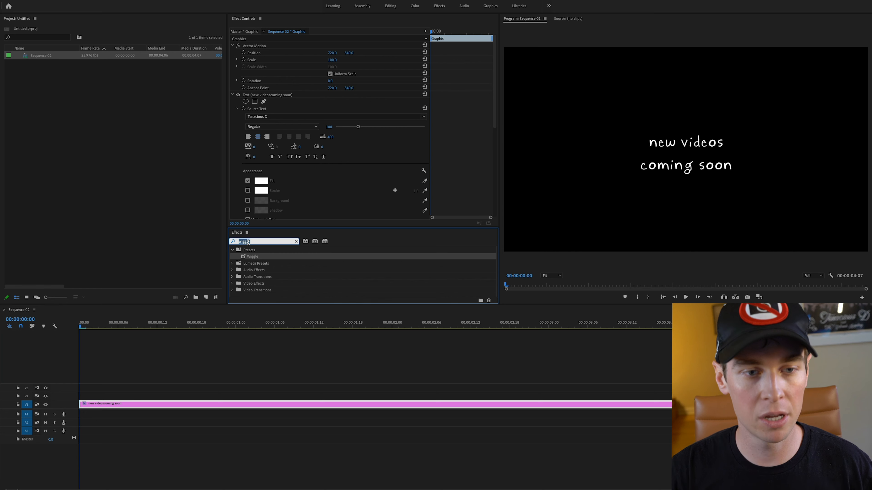
text(tur)
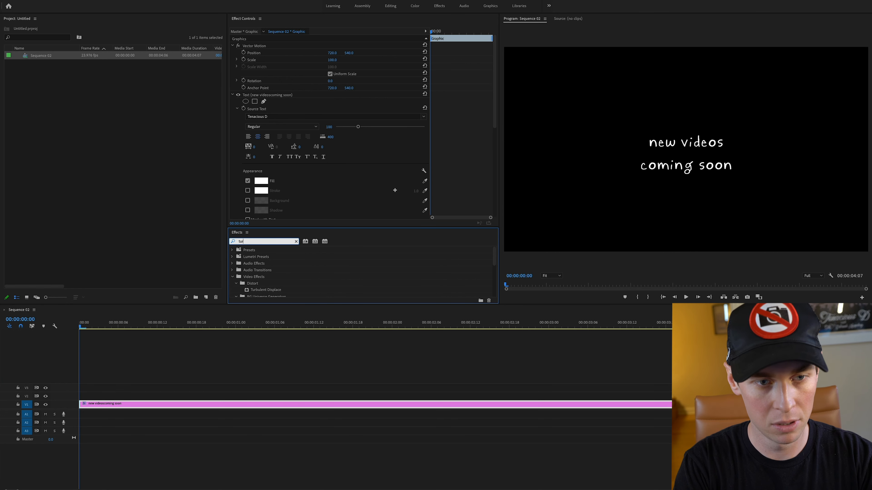
text(blu)
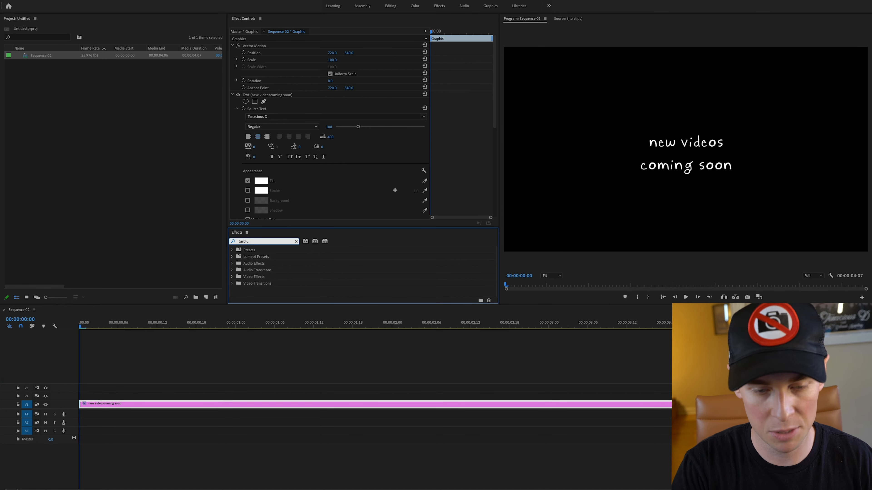
key(BackSpace)
key(BackSpace)
drag(243, 346, 235, 406)
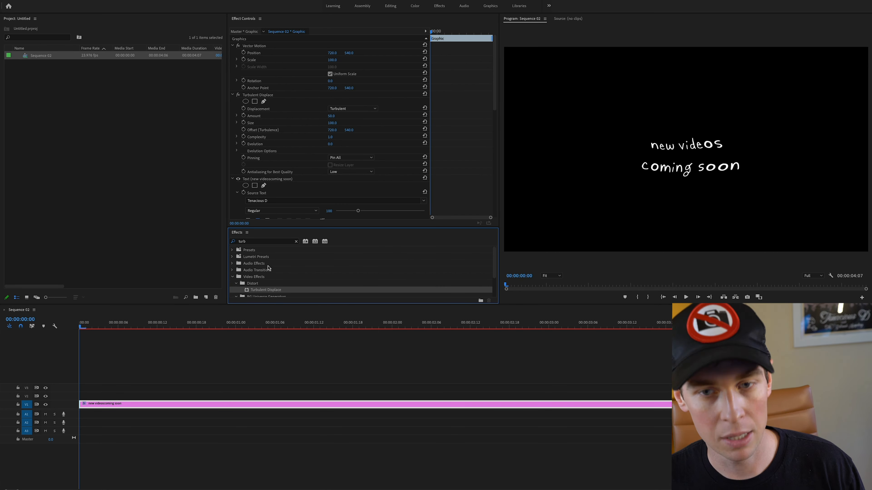
key(space)
key(space)
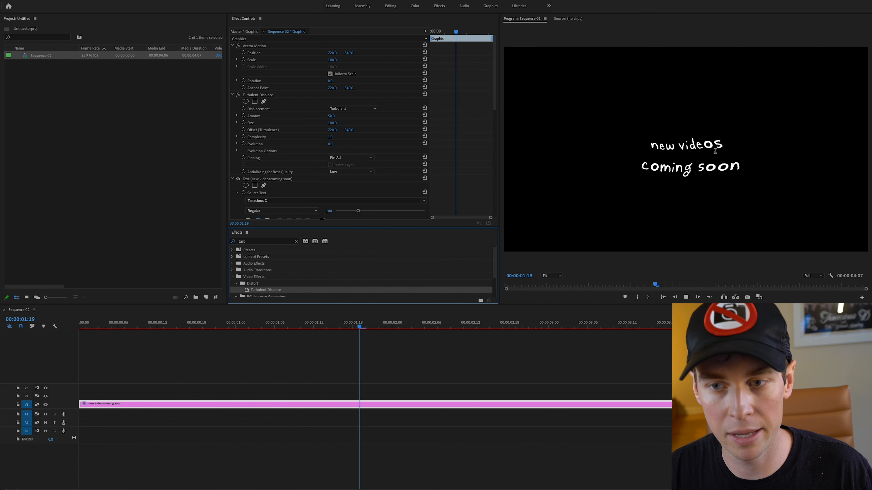
drag(281, 323, 80, 324)
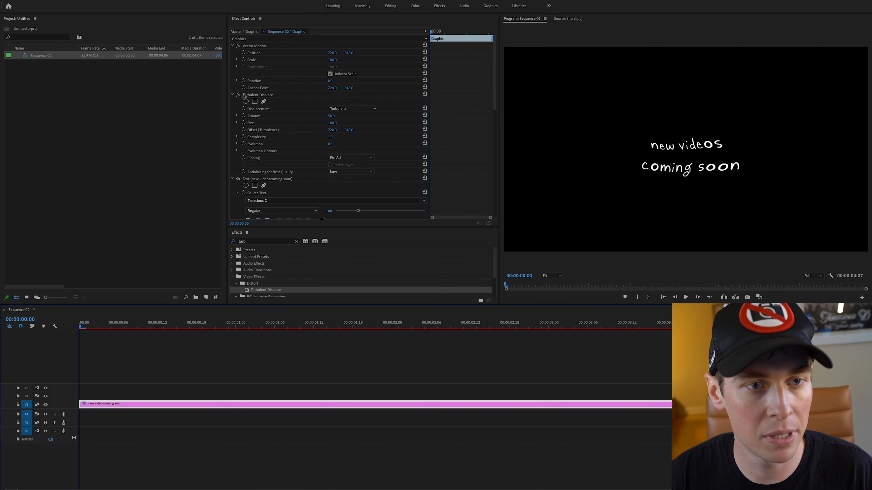
Step: Set the Turbulent Displace Amount to 10
click(254, 95)
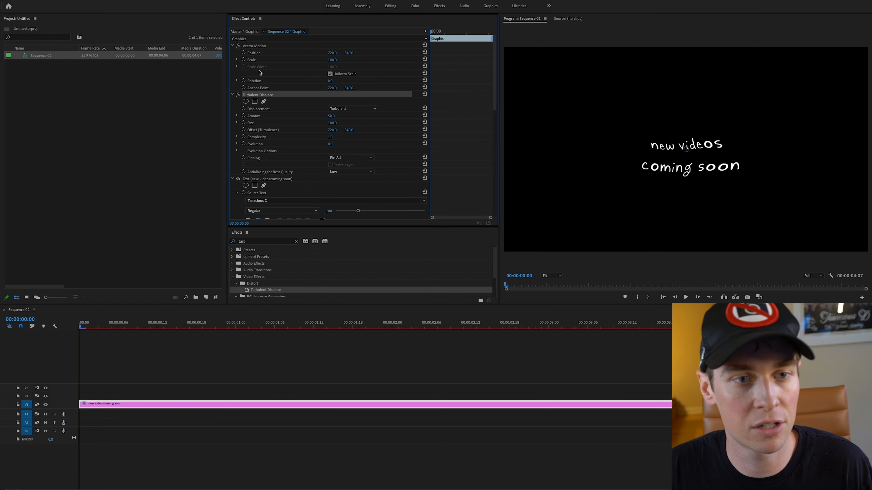
click(331, 115)
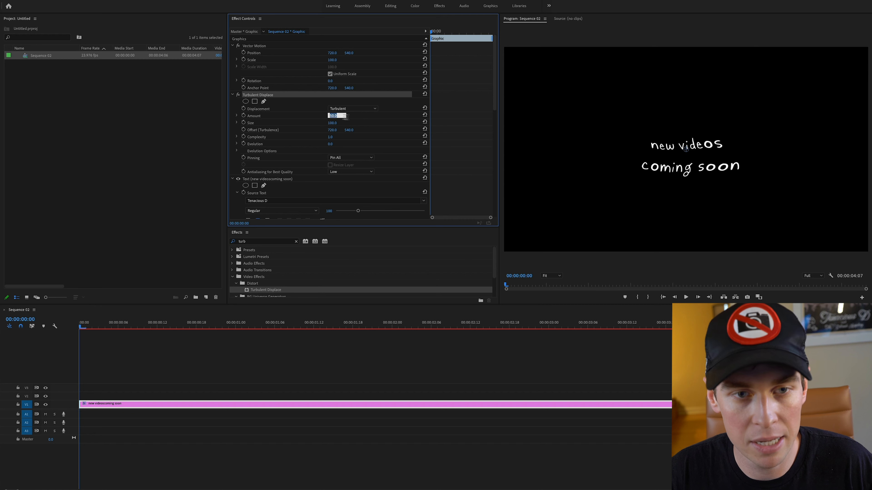
text(10)
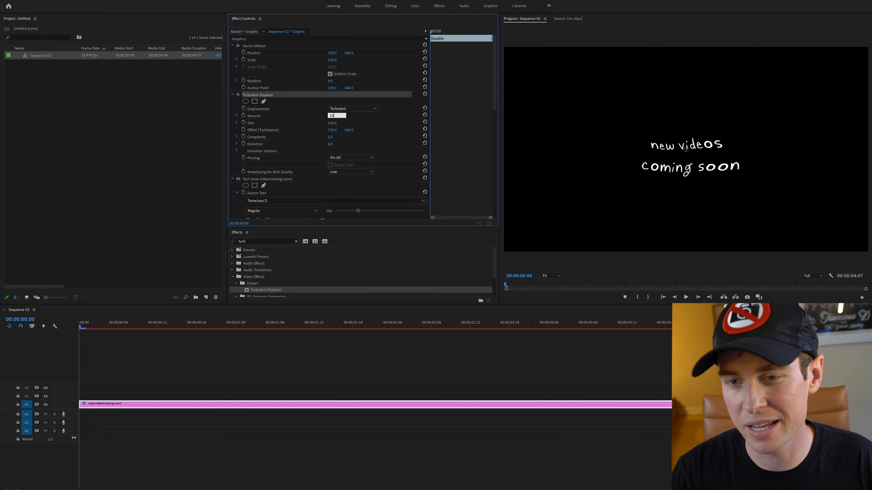
key(Return)
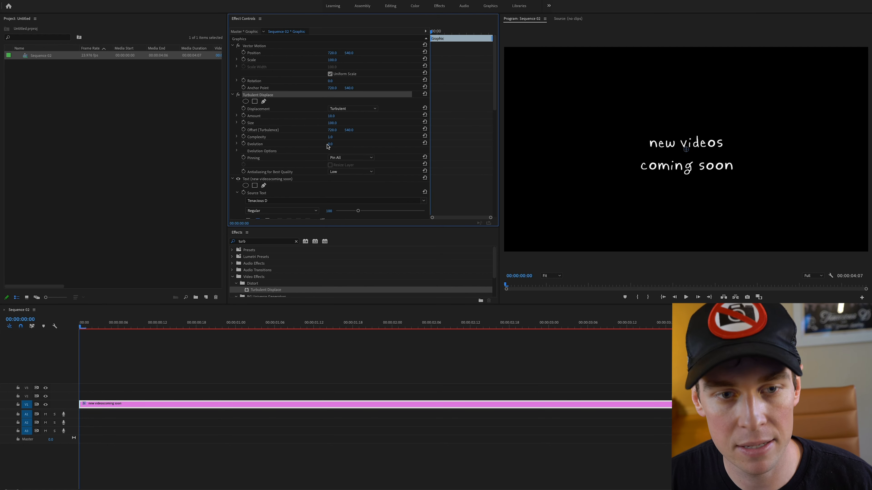
Step: Try out different Evolution values on the text distortion and reset Evolution to 0
drag(330, 145, 559, 144)
click(333, 144)
text(0)
key(Return)
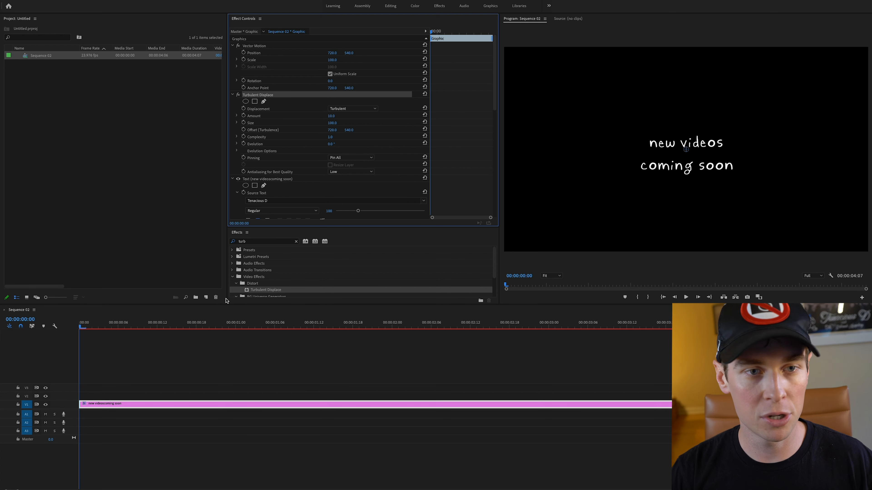
Step: Turn on keyframing for the text clip's Turbulent Displace Evolution at 00:00:00:00
click(70, 328)
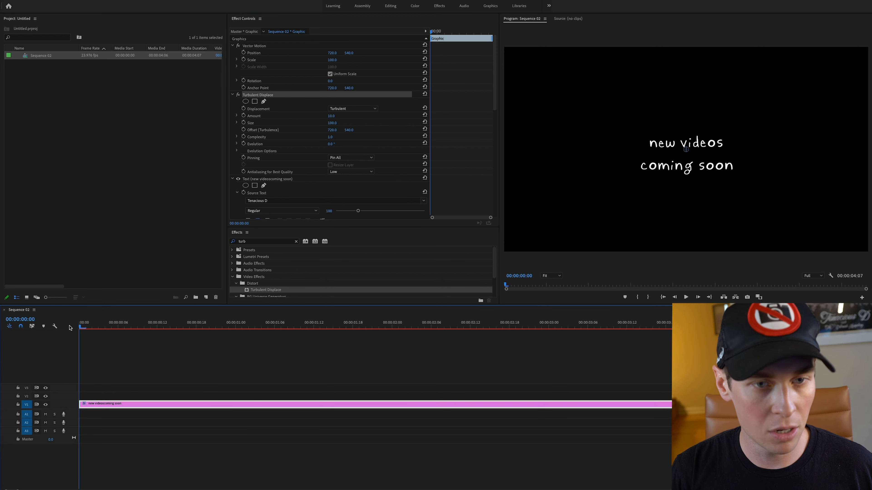
click(132, 393)
click(132, 404)
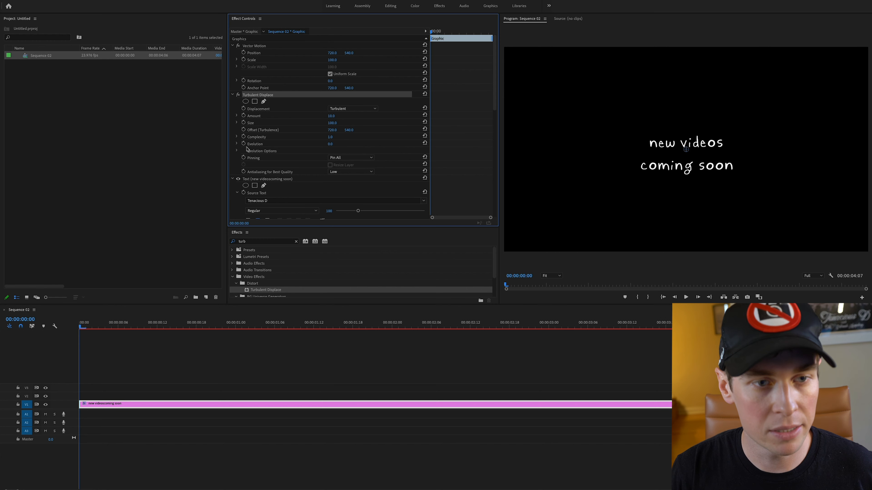
click(244, 144)
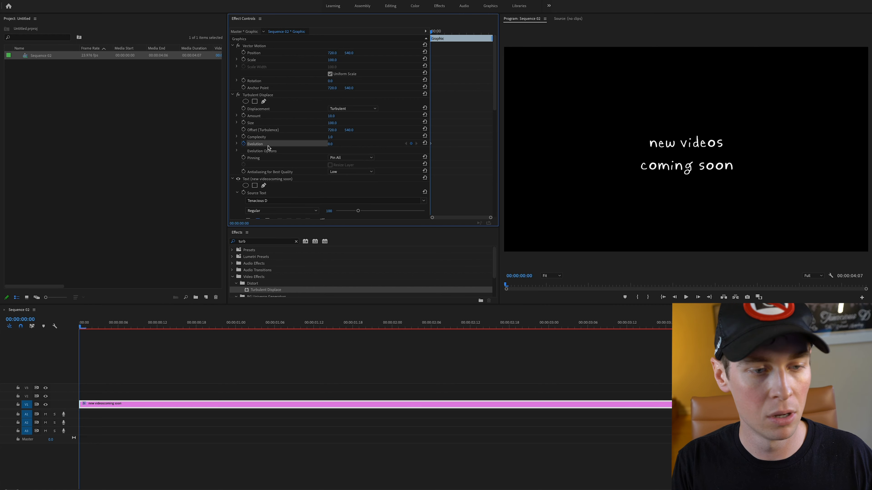
Step: Add Evolution keyframes with changing values every 10 frames from 00:00:00:10 to 00:00:03:08
key(shift+Right)
key(shift+Right)
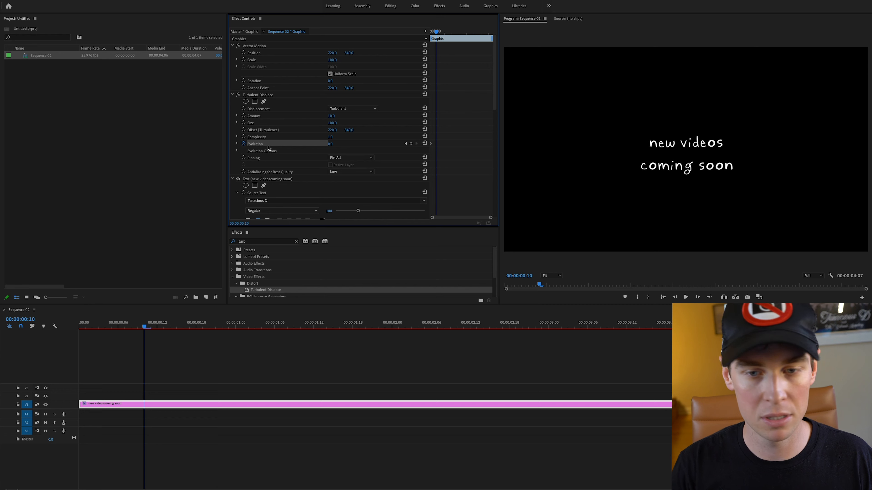
drag(330, 143, 388, 144)
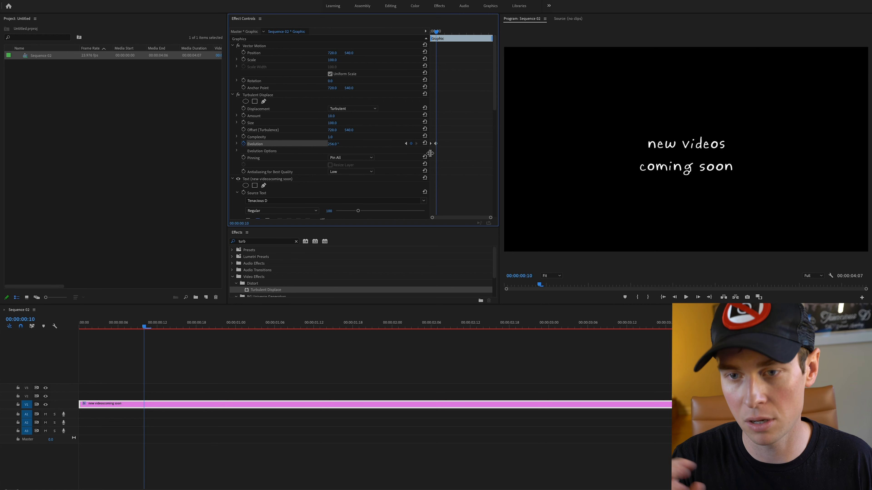
key(shift+Right)
key(shift+Right)
drag(328, 145, 337, 145)
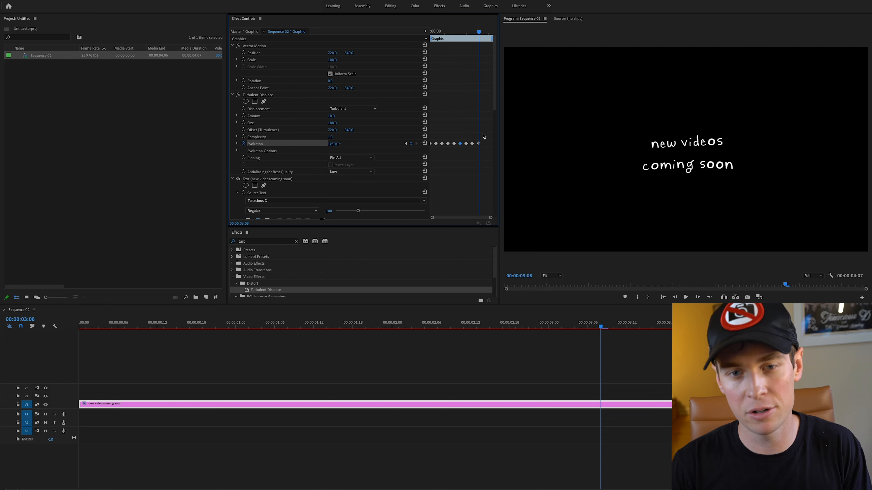
Step: Copy the existing Evolution keyframes, paste them at 00:00:03:18, and play the title from the start
drag(483, 134, 412, 151)
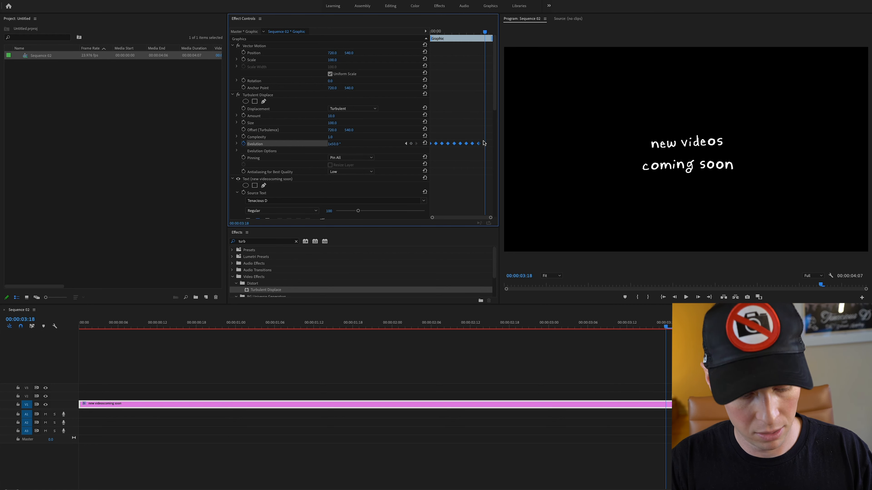
key(super+v)
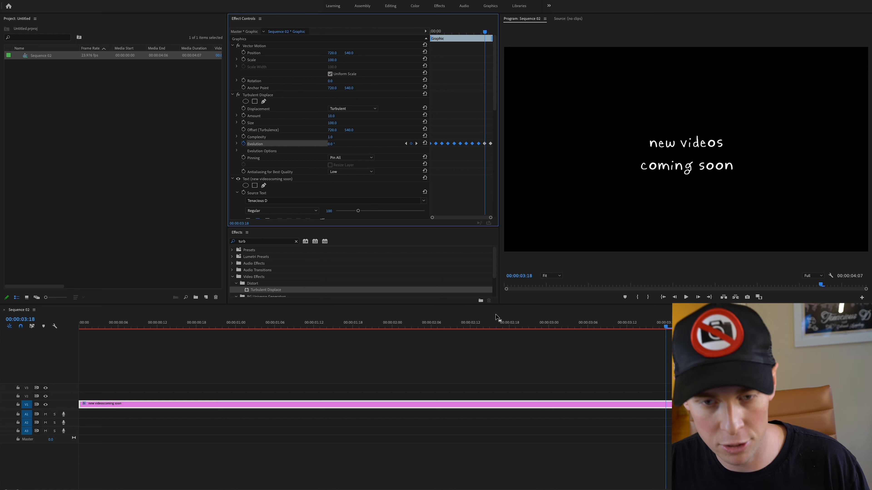
drag(282, 322, 78, 346)
key(space)
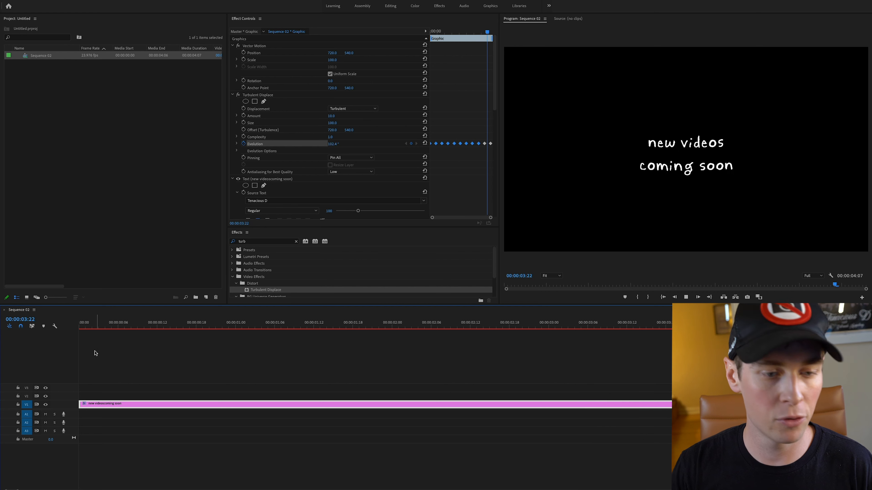
key(space)
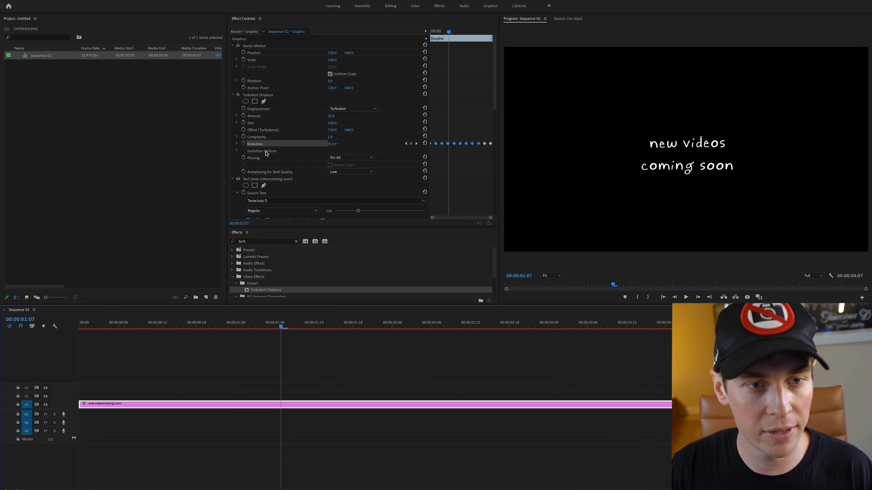
Step: Change all Evolution keyframes to Hold interpolation and play the title from 00:00:00:00
click(450, 162)
drag(448, 32, 430, 33)
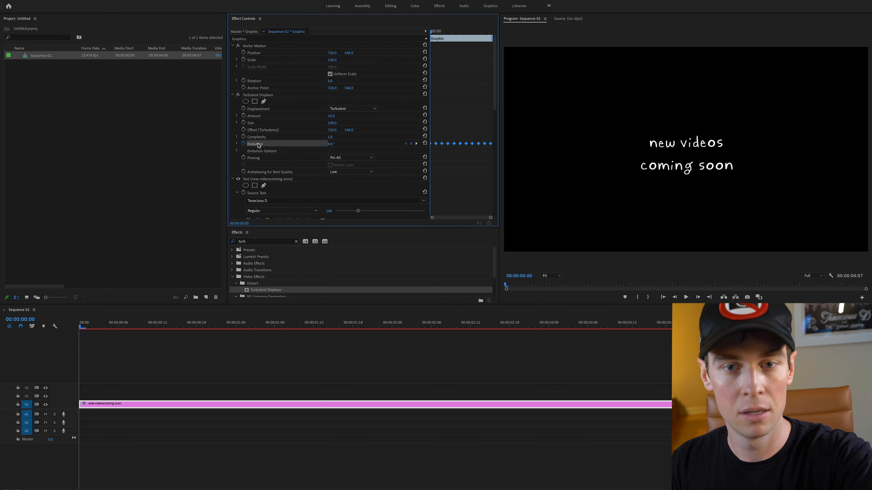
right_click(436, 145)
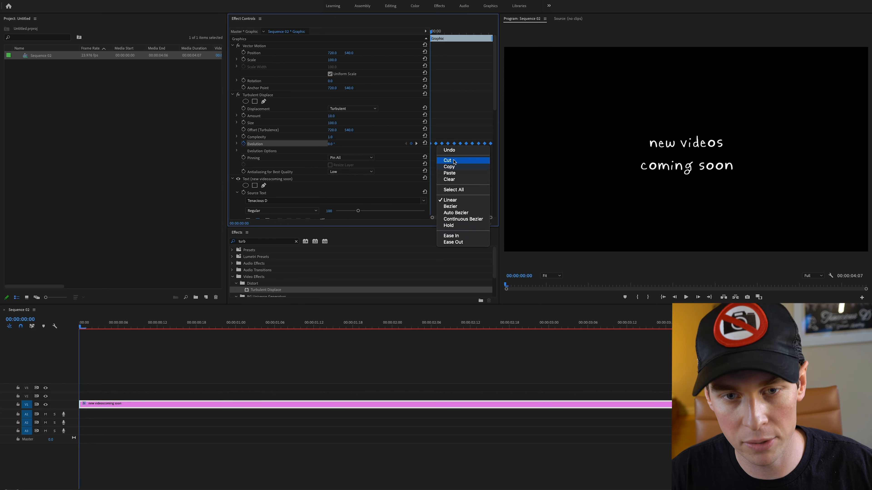
click(450, 225)
click(196, 370)
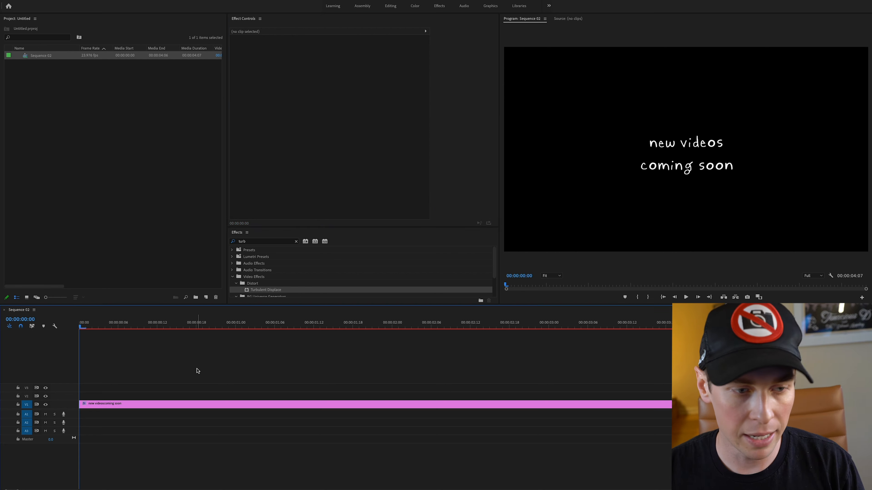
key(space)
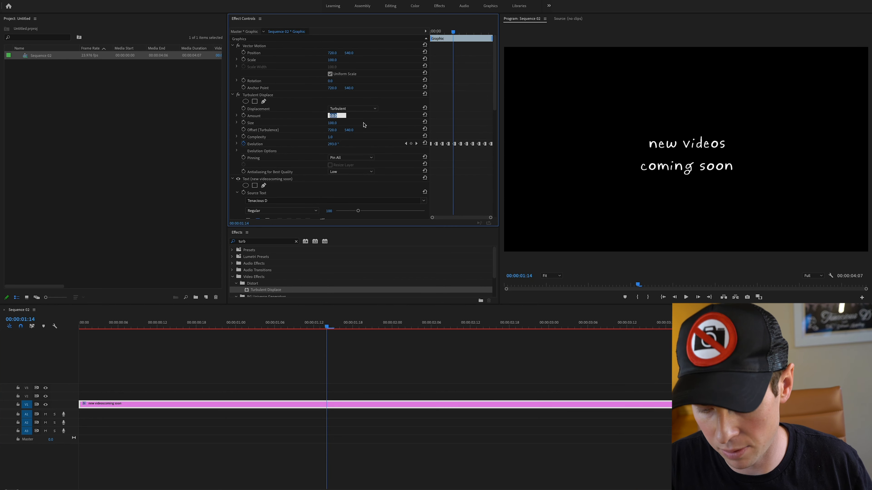
Step: Set the text clip's Turbulent Displace Amount to 5 and play the title from the start
text(5)
key(Return)
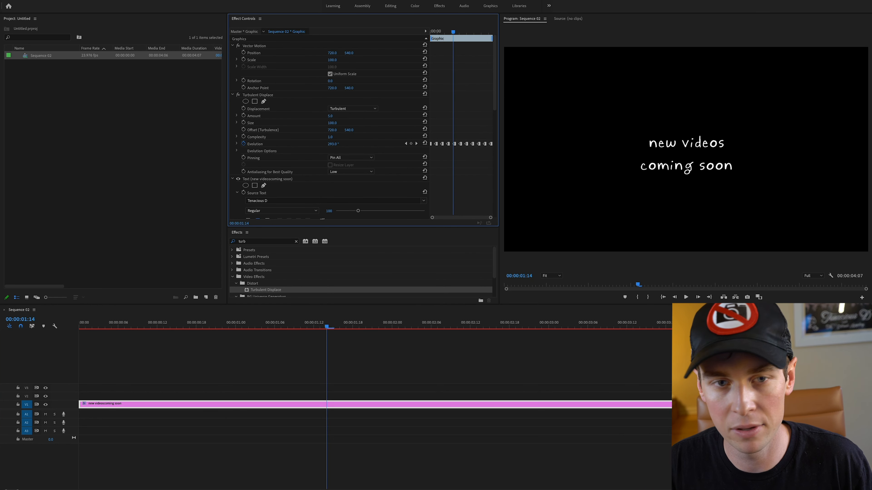
click(323, 339)
key(Home)
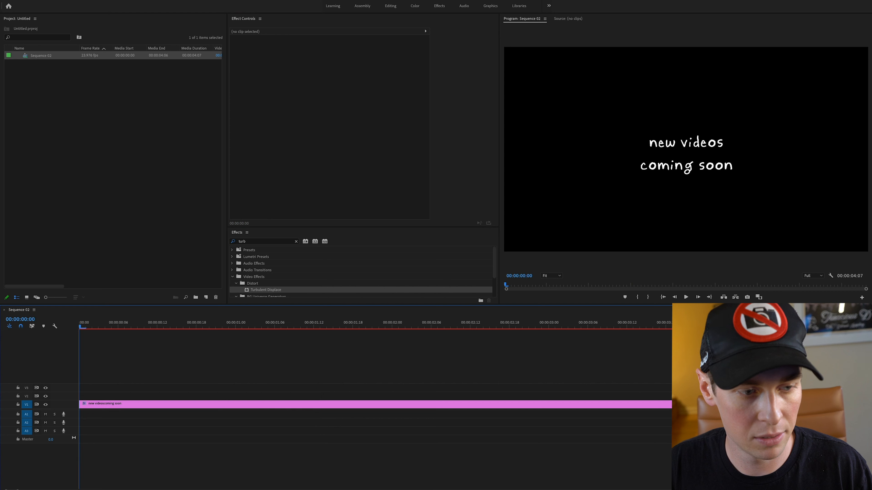
key(space)
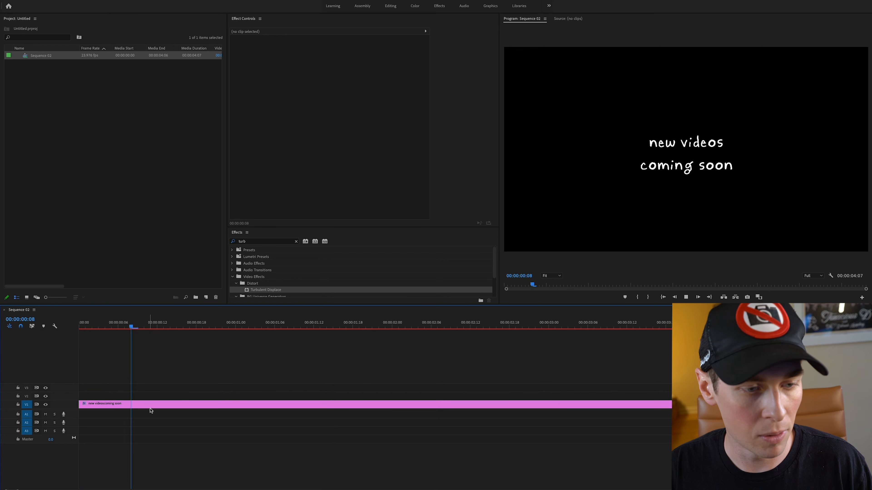
click(151, 405)
key(space)
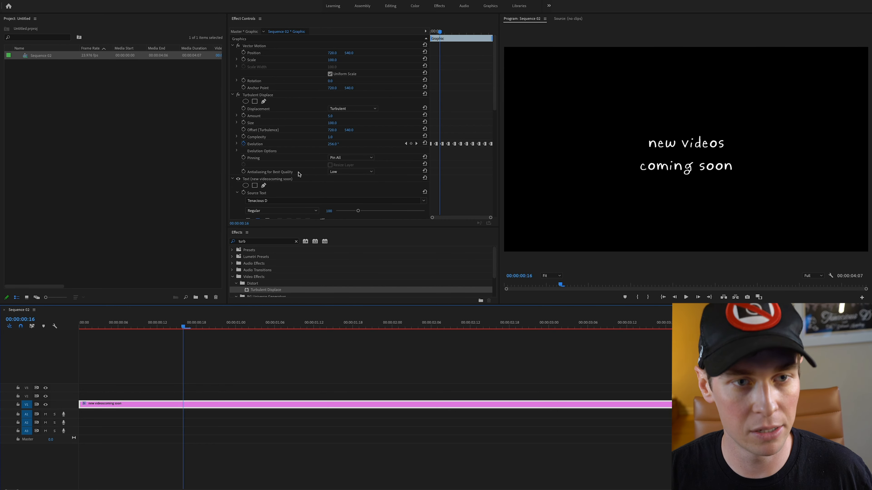
Step: Save the text clip's keyframed Turbulent Displace effect as a preset named "Wiggle"
click(266, 97)
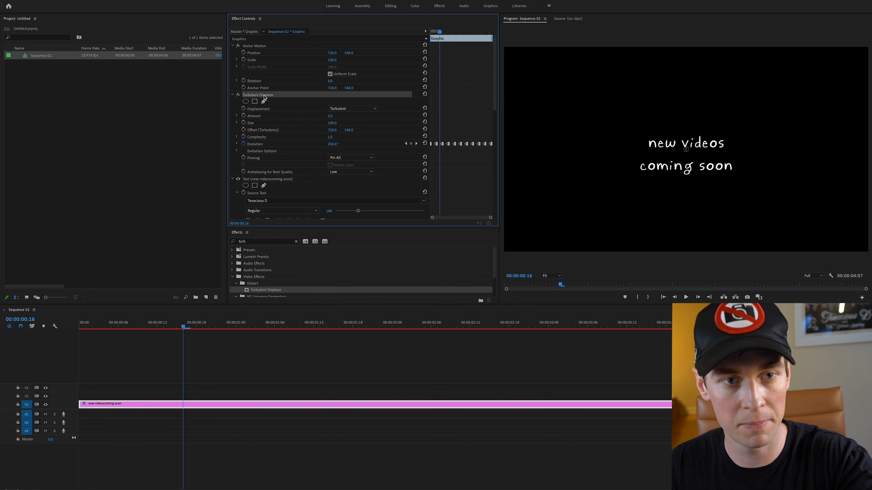
right_click(261, 97)
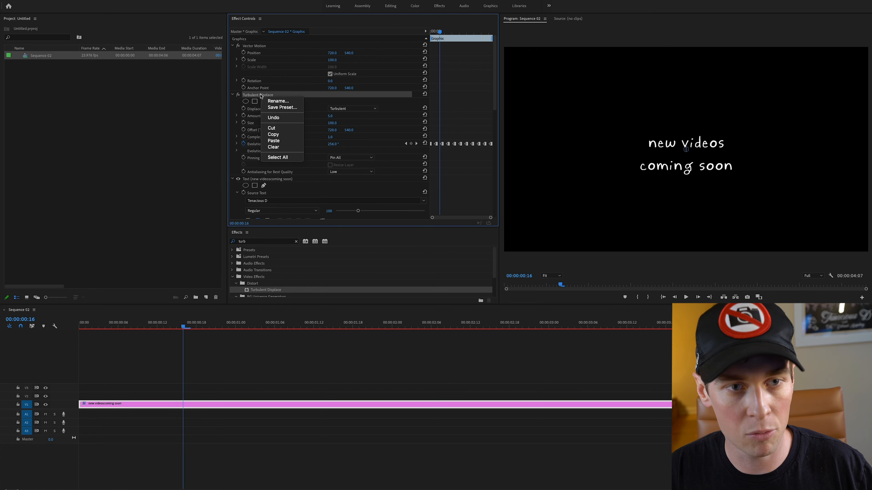
click(282, 107)
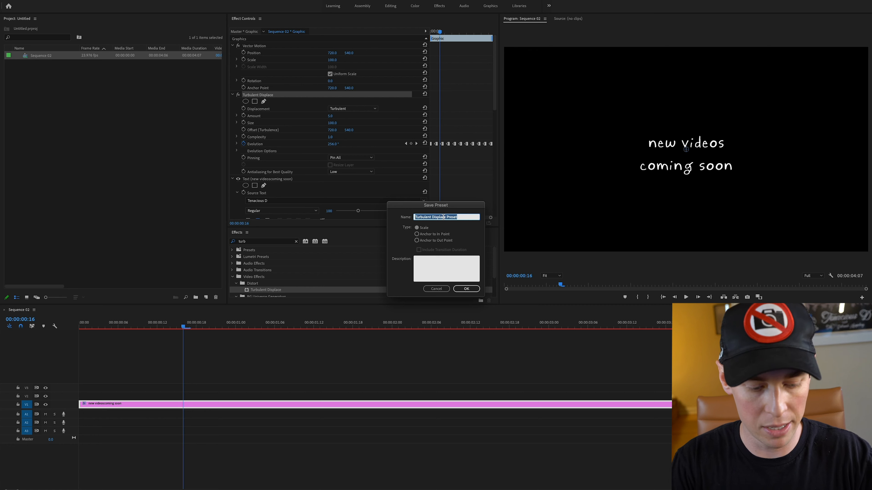
text(Wiggle)
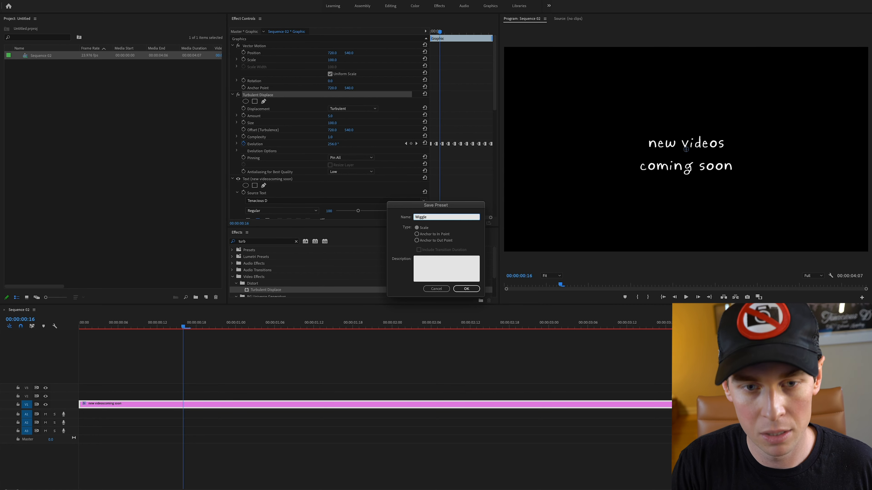
key(Return)
Step: Search the effects for "wiggle" and select the first Wiggle preset
click(271, 245)
click(271, 242)
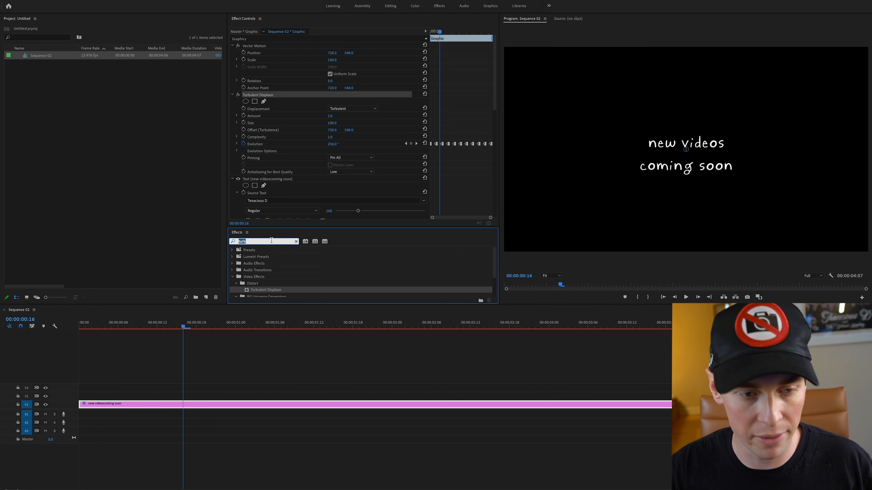
click(239, 407)
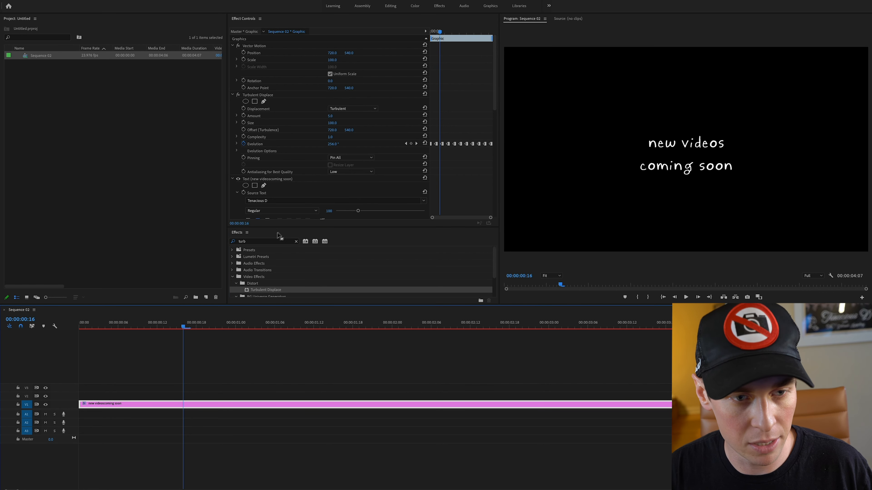
click(268, 243)
key(BackSpace)
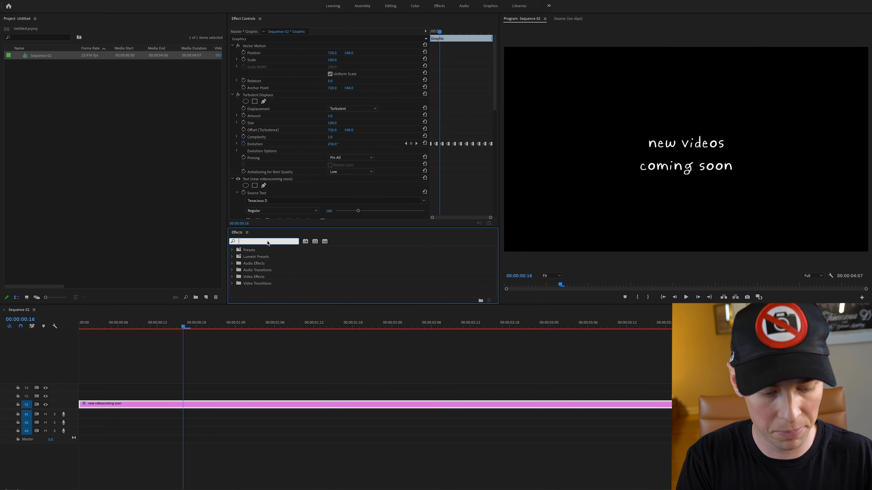
text(wiggle)
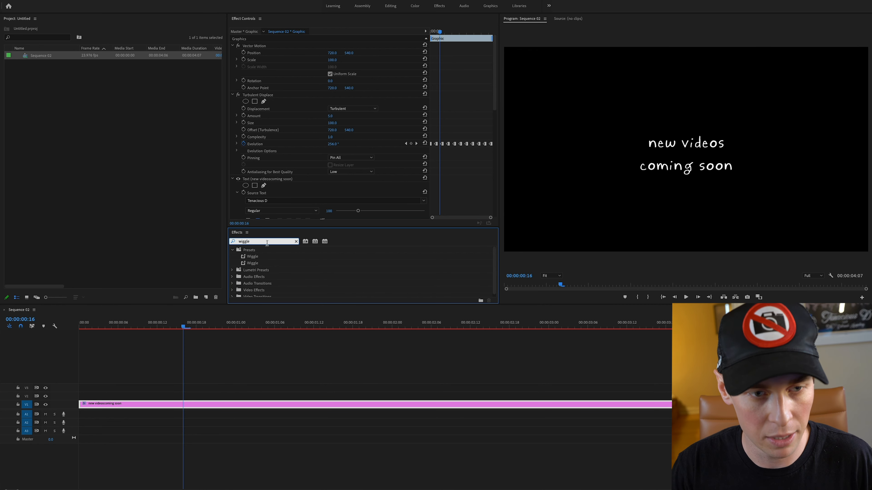
click(254, 263)
click(254, 257)
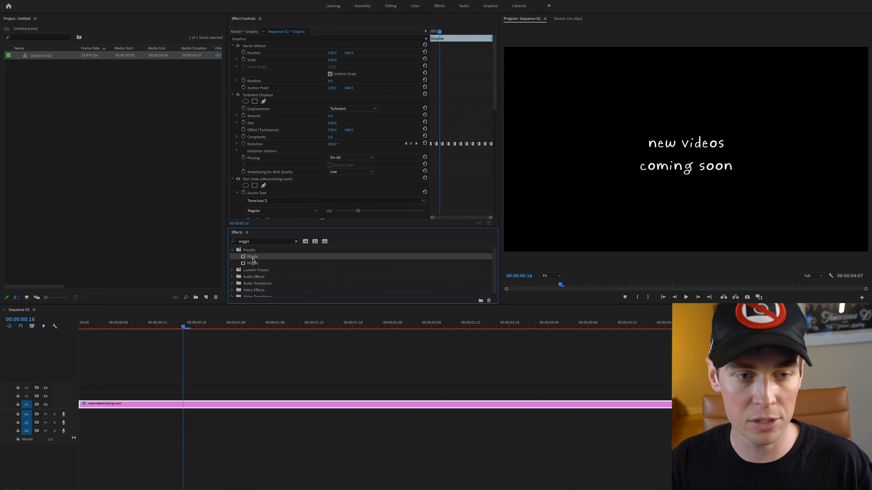